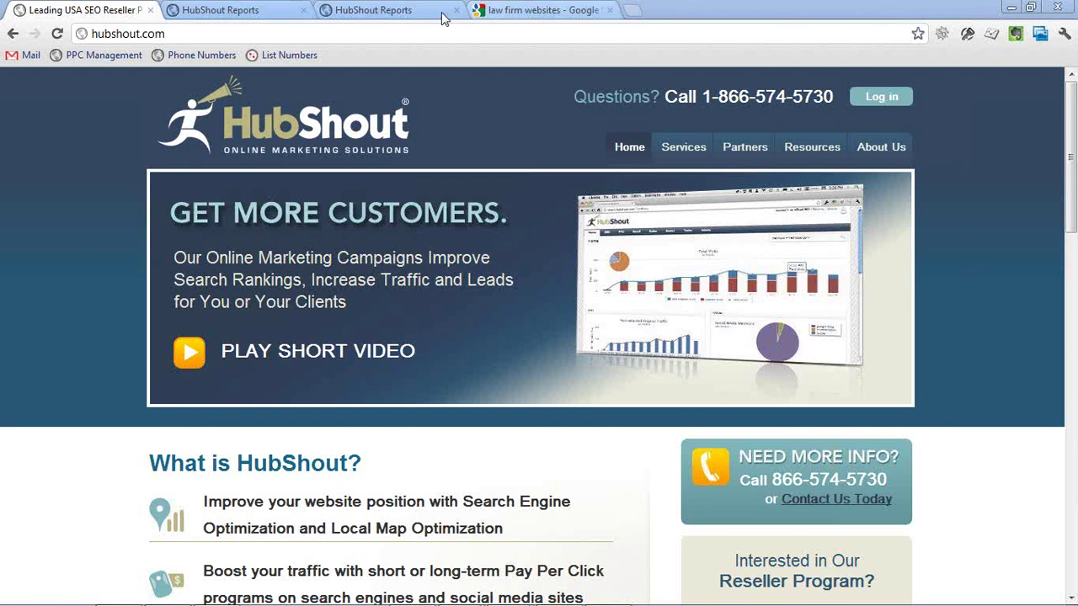
# Step: Go from the HubShout home page to the Web Grader – Link Benchmarker page and reach its domain box
pyautogui.click(192, 12)
pyautogui.click(131, 10)
pyautogui.scroll(-3, 707, 215)
pyautogui.scroll(-1, 707, 217)
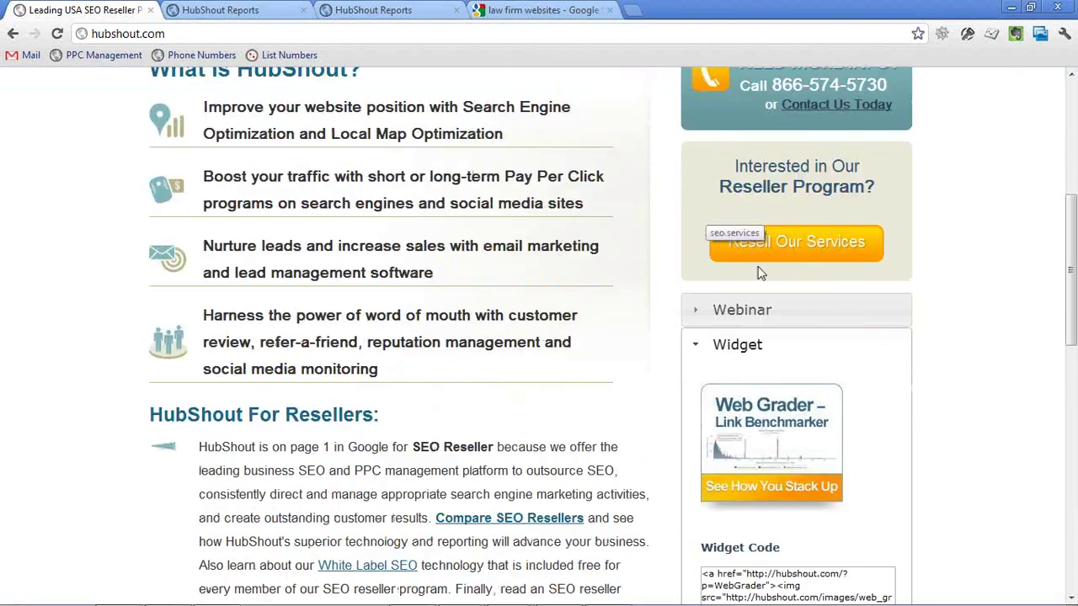
pyautogui.click(779, 462)
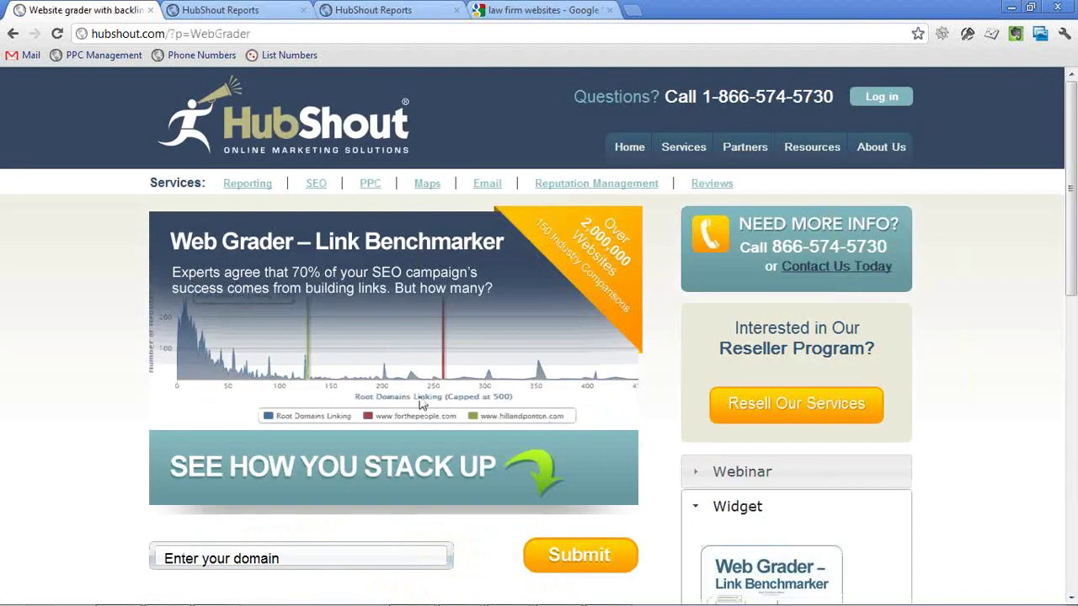
pyautogui.scroll(-1, 117, 370)
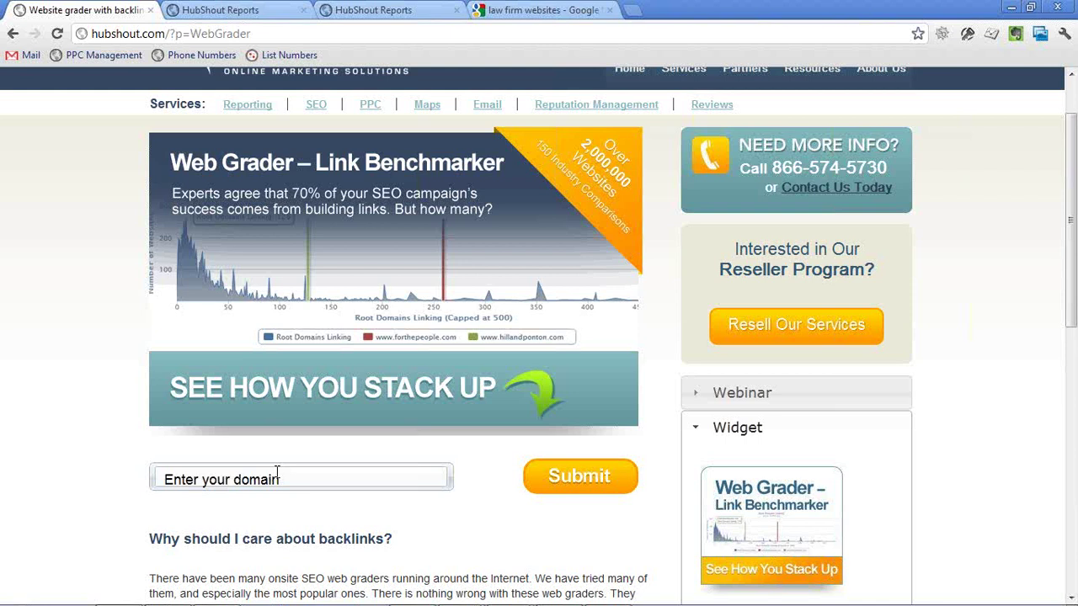
# Step: Browse the 'law firm websites' Google results, then return to the chard.net HubShout report
pyautogui.click(547, 10)
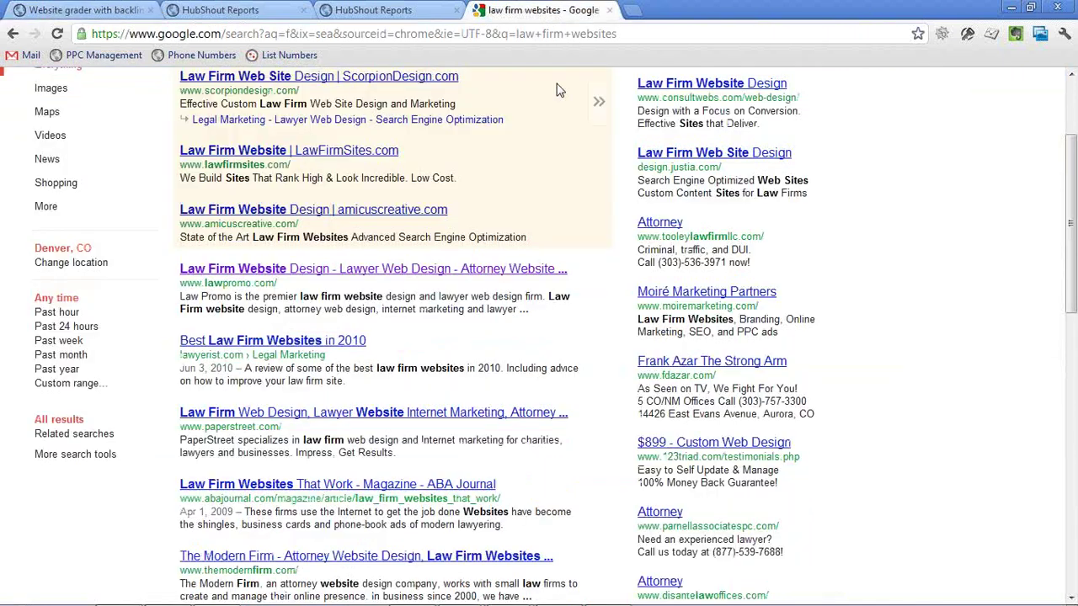
pyautogui.scroll(-7, 489, 291)
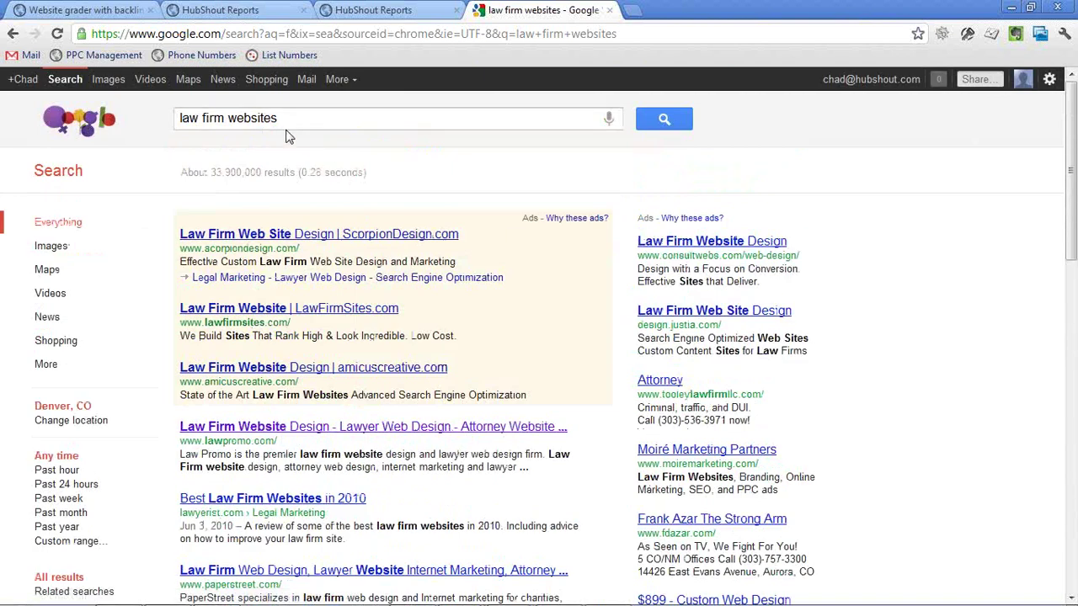
pyautogui.scroll(-4, 295, 144)
pyautogui.scroll(-1, 296, 144)
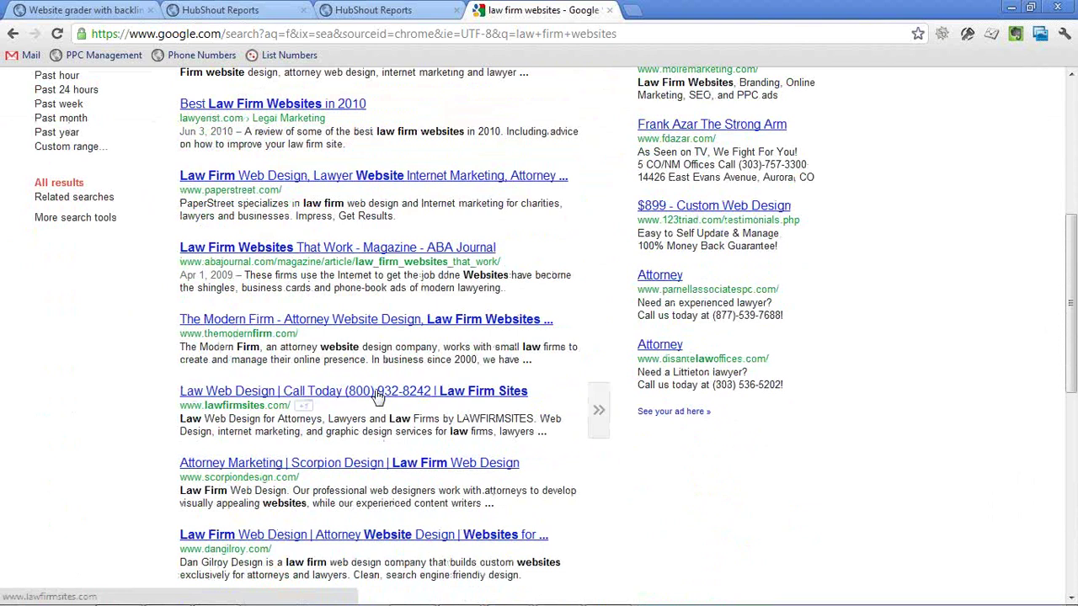
pyautogui.click(215, 10)
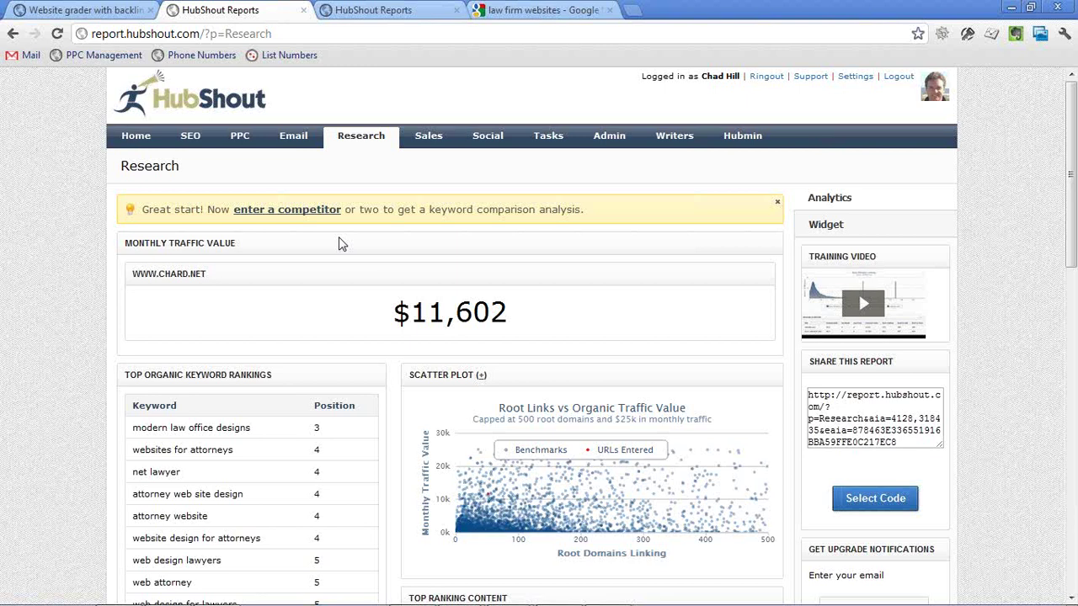
# Step: Scroll to chard.net's Top Organic Keyword Rankings and Top Ranking Content tables
pyautogui.scroll(-2, 341, 357)
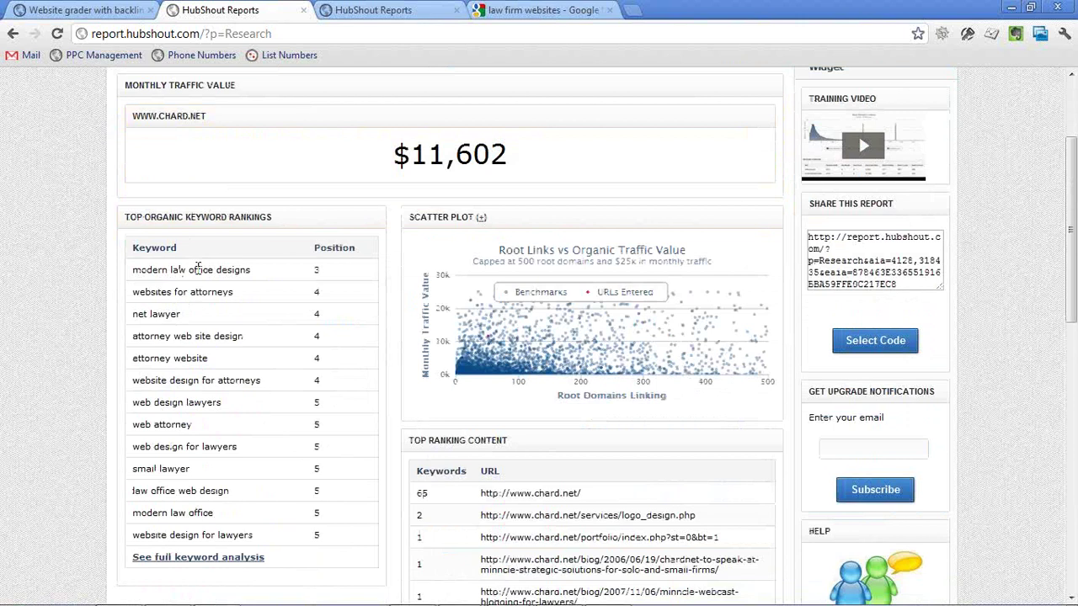
pyautogui.scroll(-1, 197, 269)
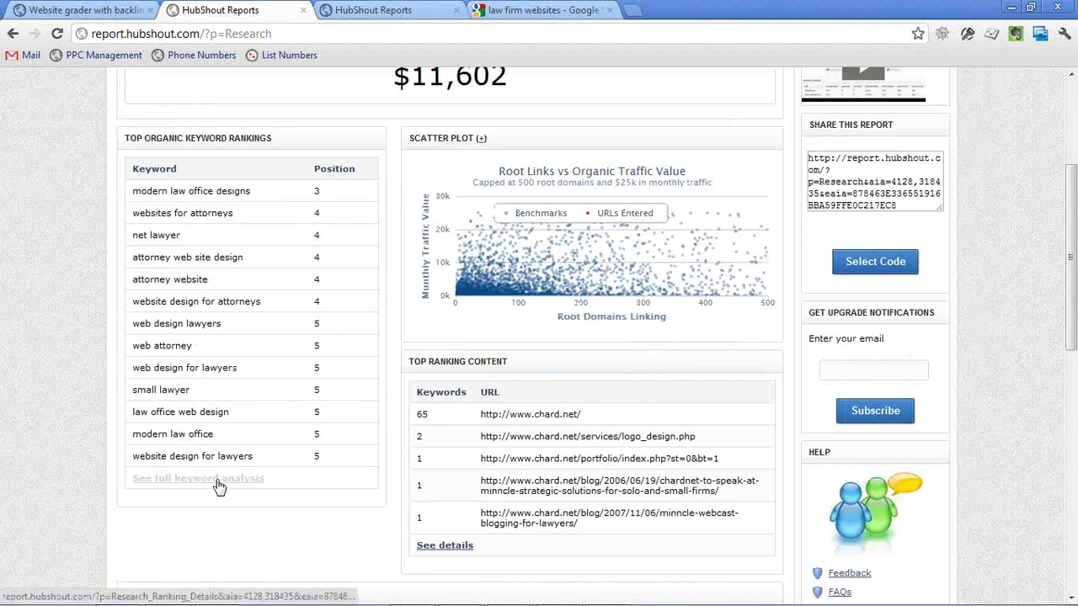
# Step: Open the full organic keyword analysis for chard.net
pyautogui.click(218, 482)
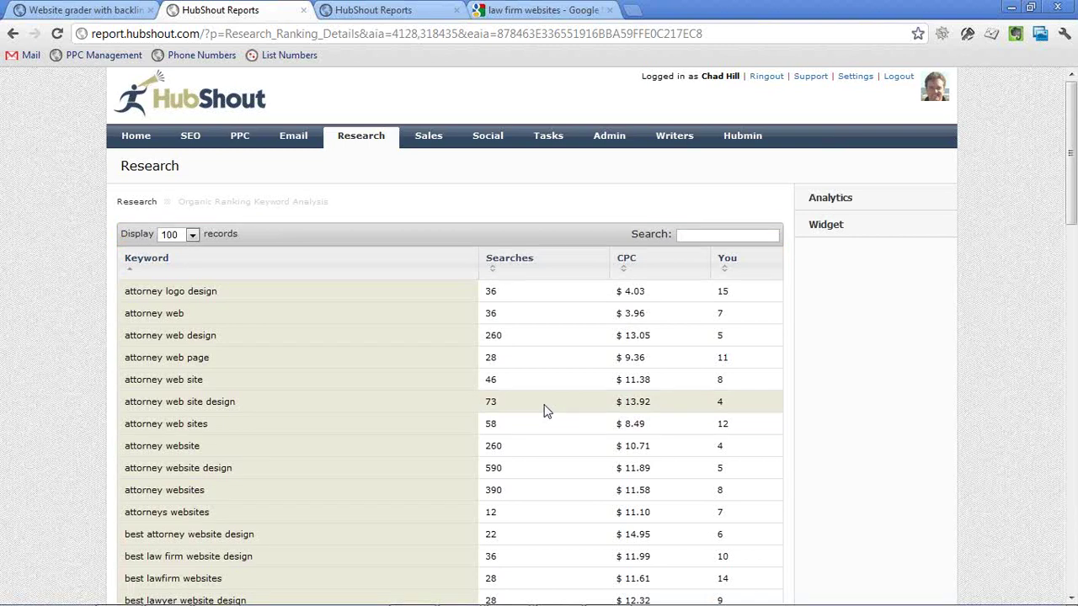
# Step: Sort chard.net's keywords by searches, highest first, with chard (9900) on top
pyautogui.click(515, 258)
pyautogui.click(515, 258)
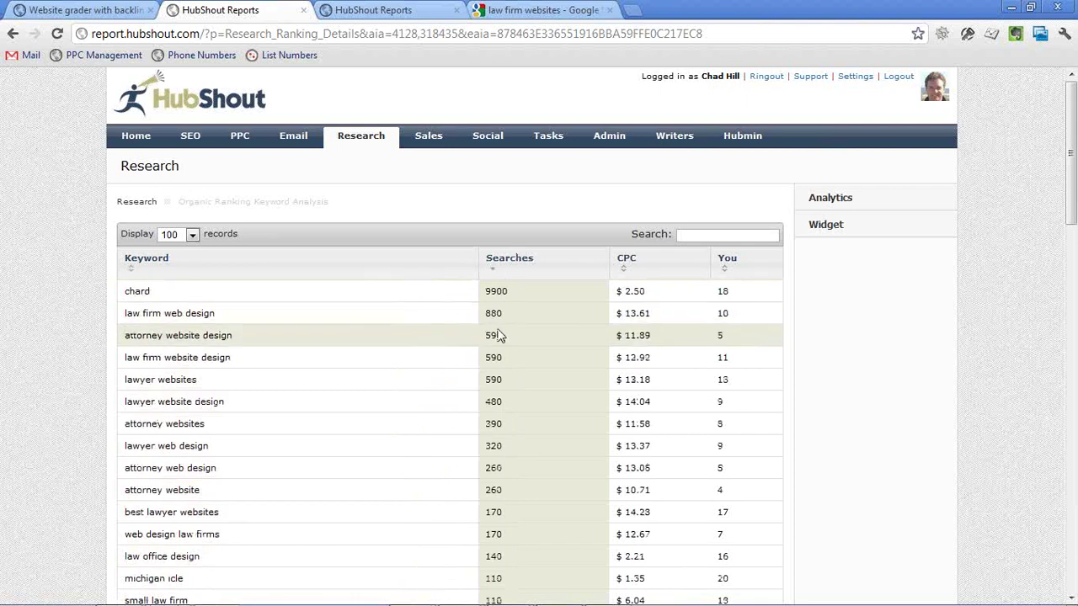
pyautogui.scroll(-1, 496, 335)
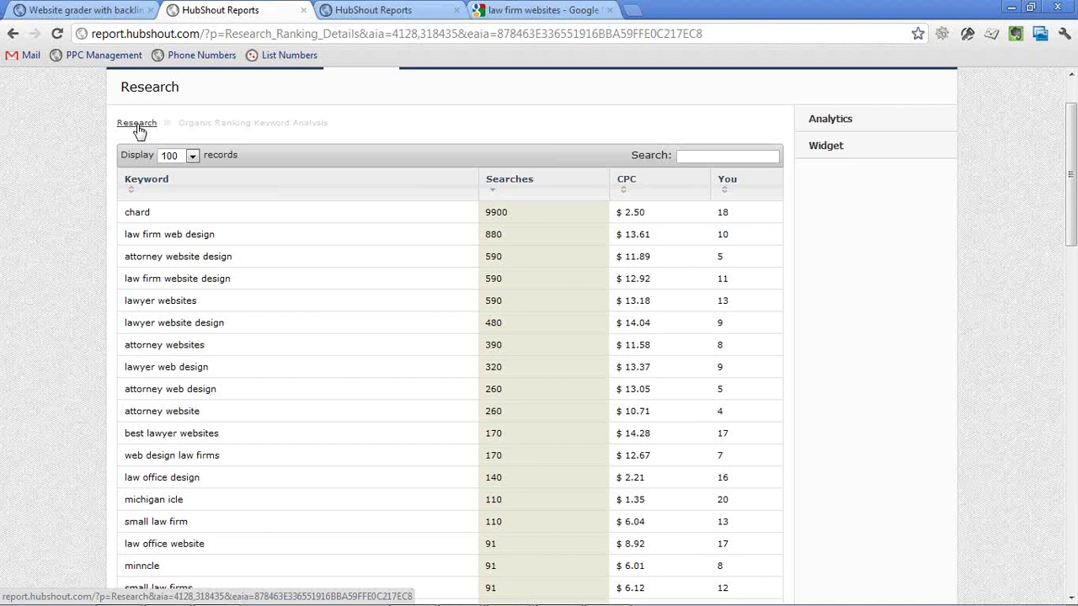
pyautogui.click(136, 124)
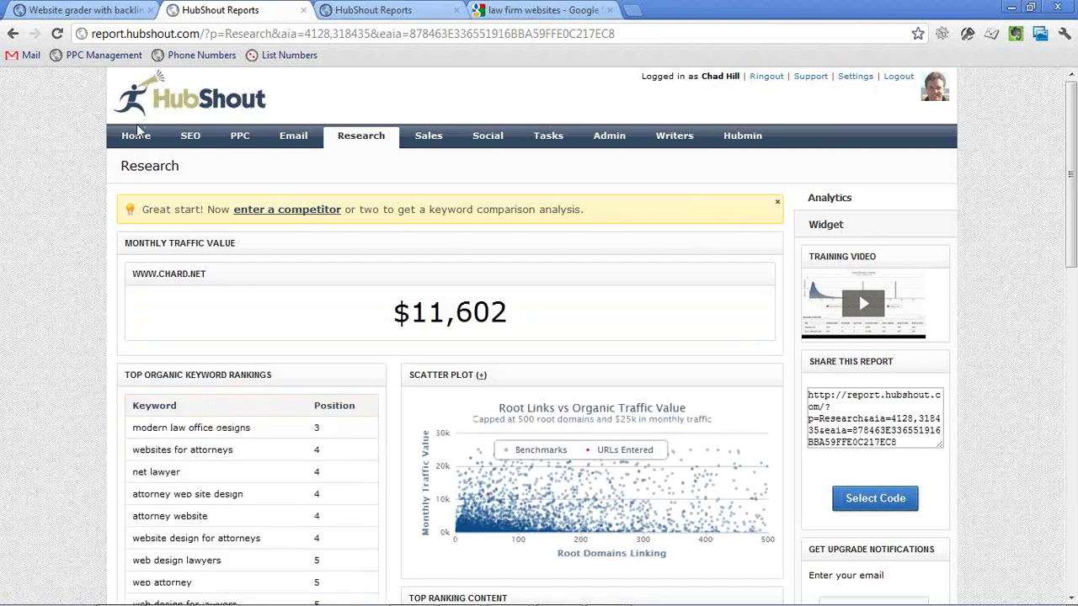
# Step: Scroll down to chard.net's Top Ranking Content, led by the homepage with 65 keywords
pyautogui.scroll(-4, 163, 159)
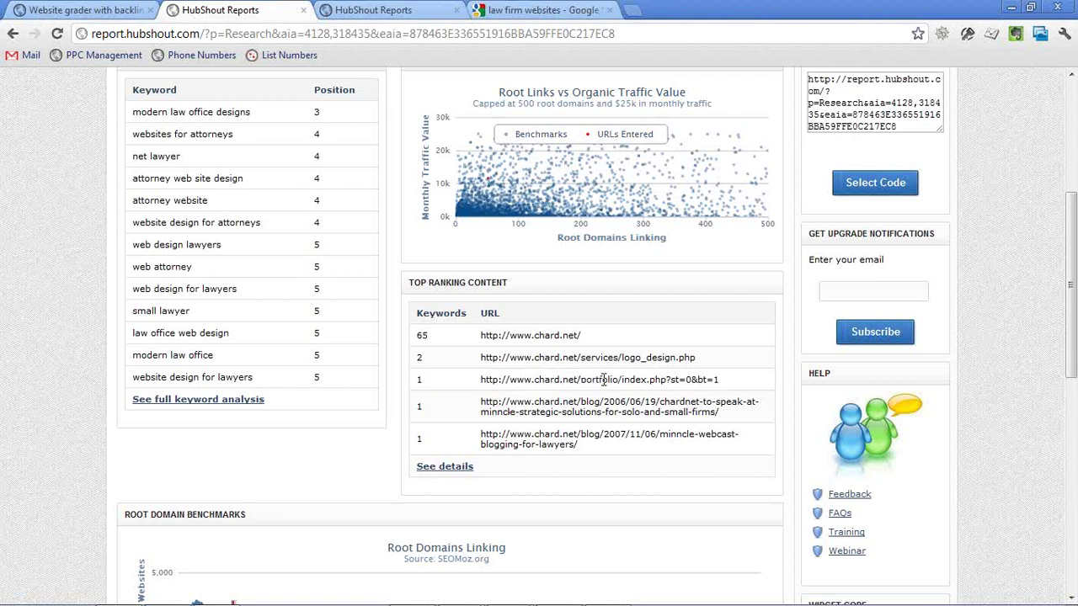
# Step: Open the Organic Ranking Content details for chard.net and scroll through its keyword table
pyautogui.click(455, 468)
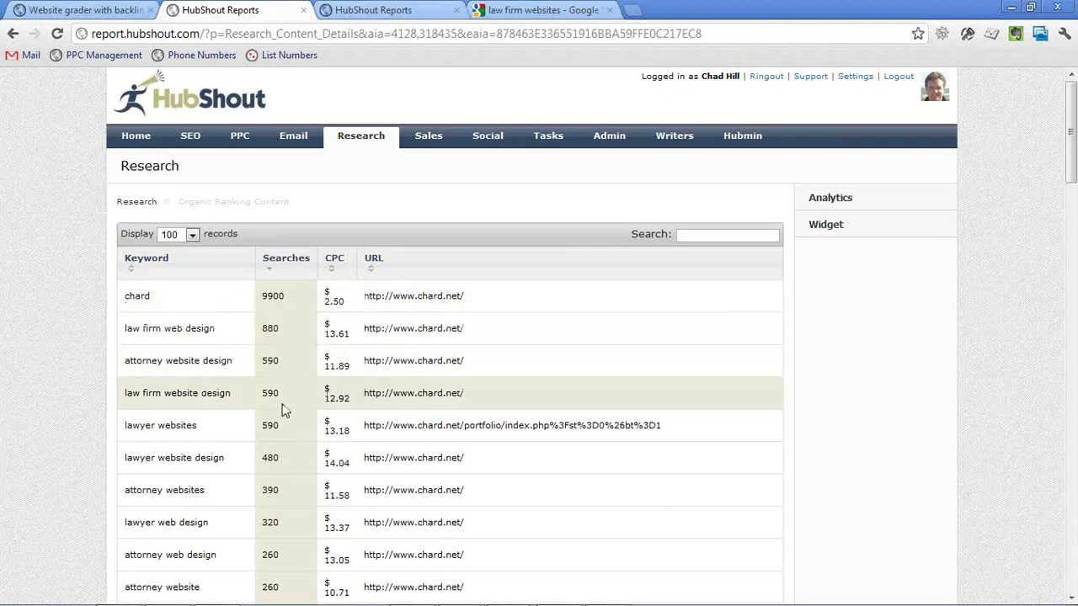
pyautogui.scroll(-1, 261, 410)
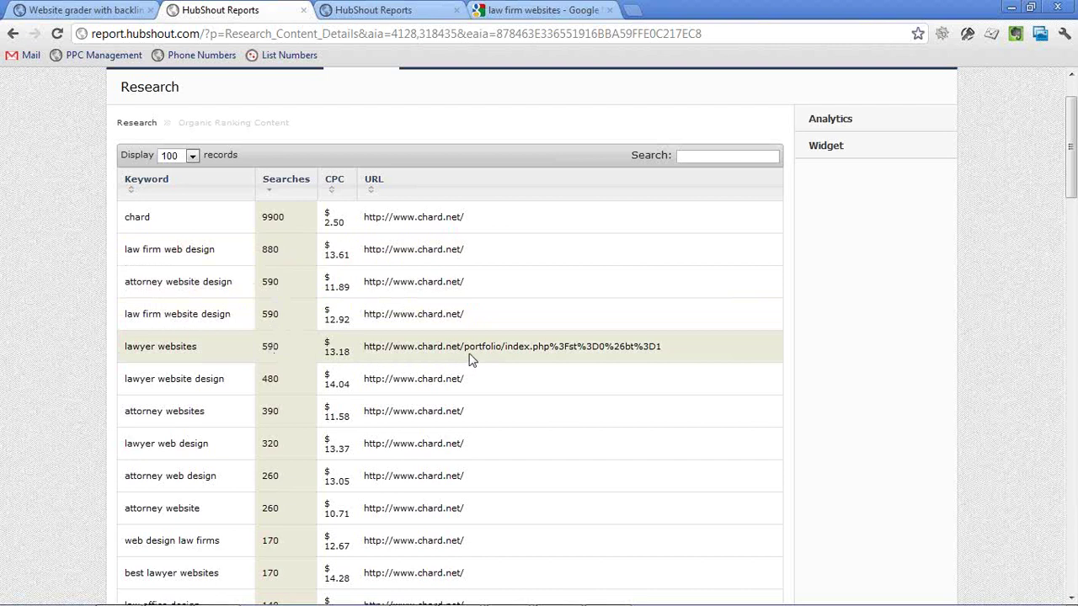
pyautogui.scroll(2, 336, 320)
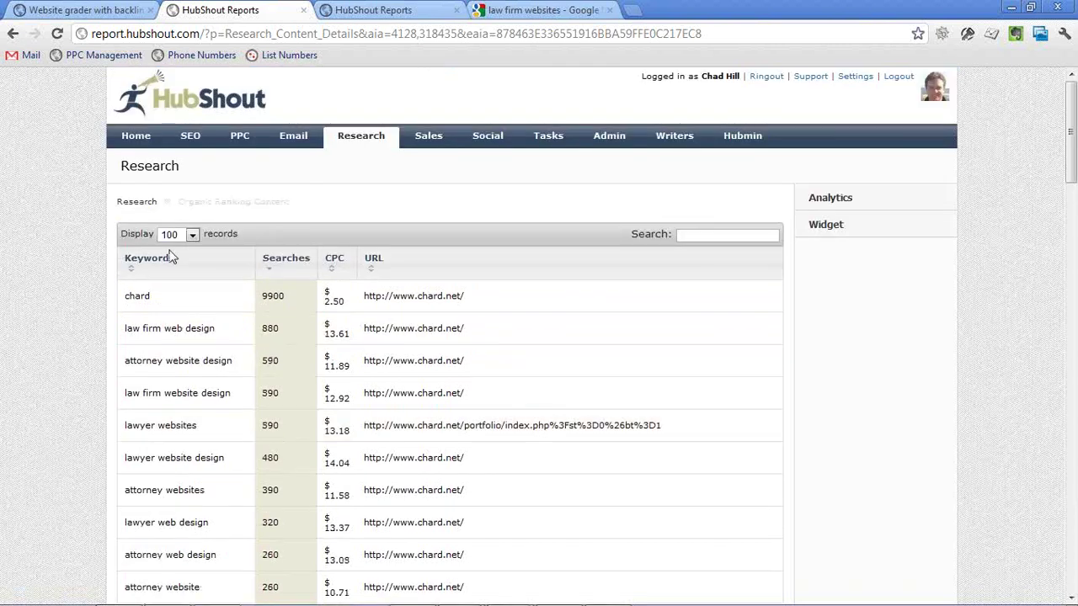
# Step: Return to the chard.net research report and scroll down to its backlink scorecard
pyautogui.click(143, 210)
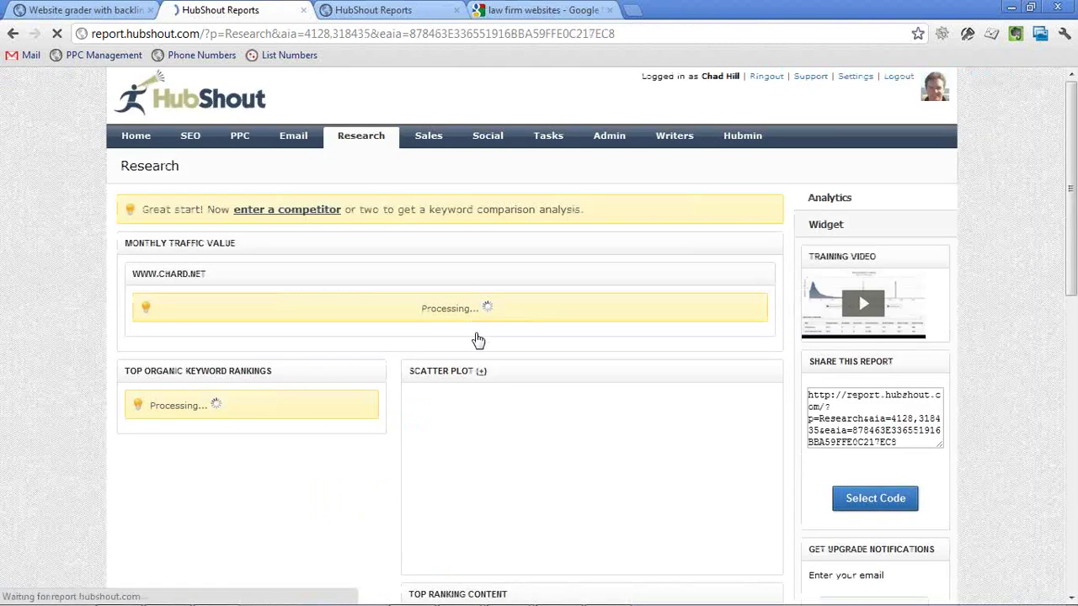
pyautogui.scroll(-3, 476, 336)
pyautogui.scroll(-5, 471, 340)
pyautogui.scroll(-1, 472, 339)
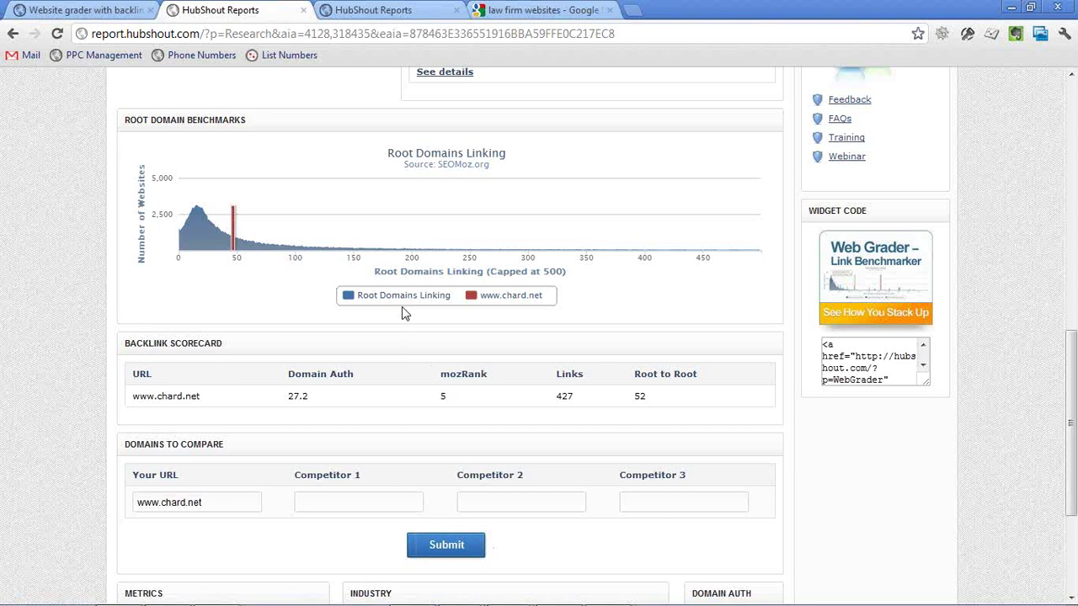
# Step: Switch to the report comparing chard.net with lawfirmsites.com and lawpromo.com
pyautogui.click(354, 17)
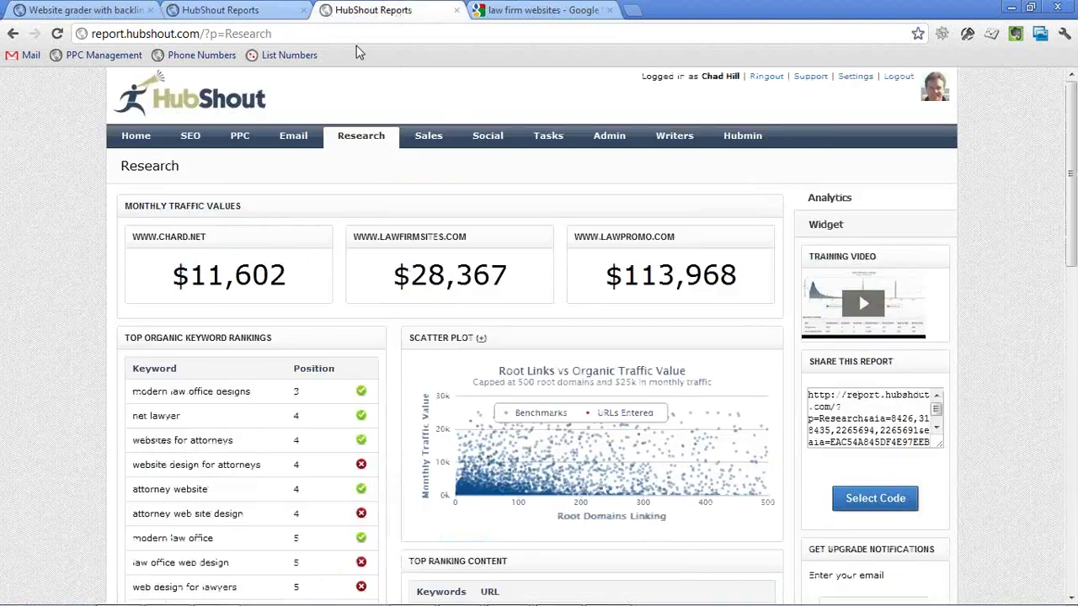
pyautogui.click(534, 11)
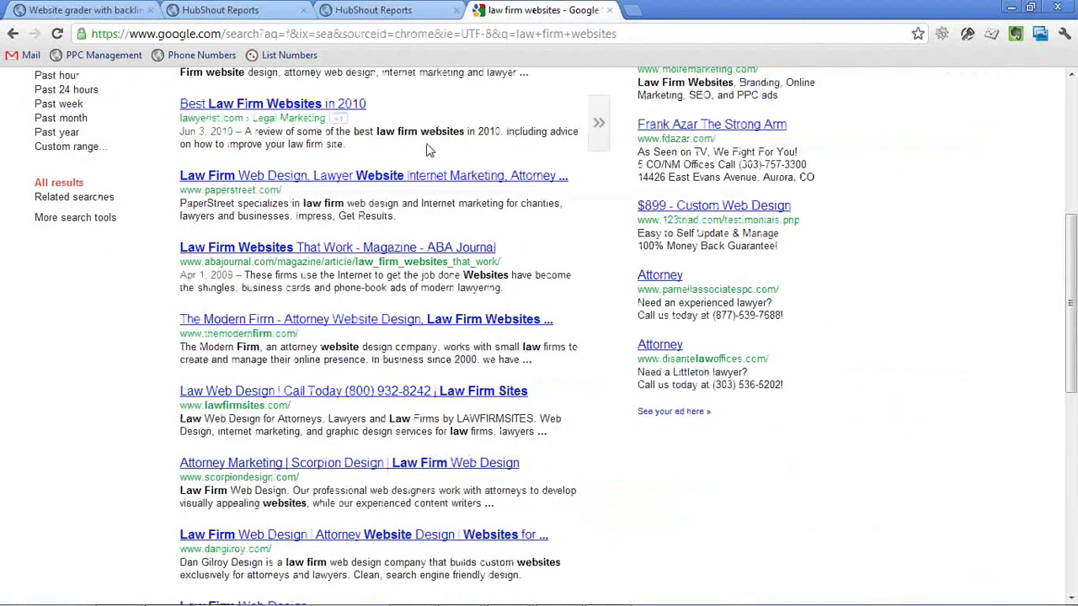
pyautogui.scroll(1, 335, 195)
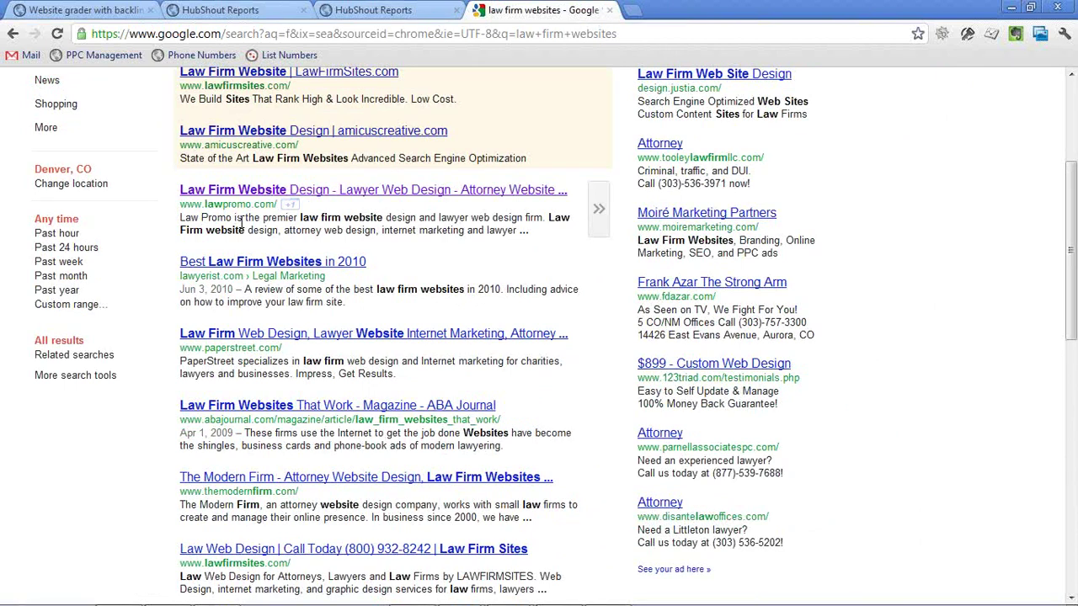
pyautogui.click(396, 12)
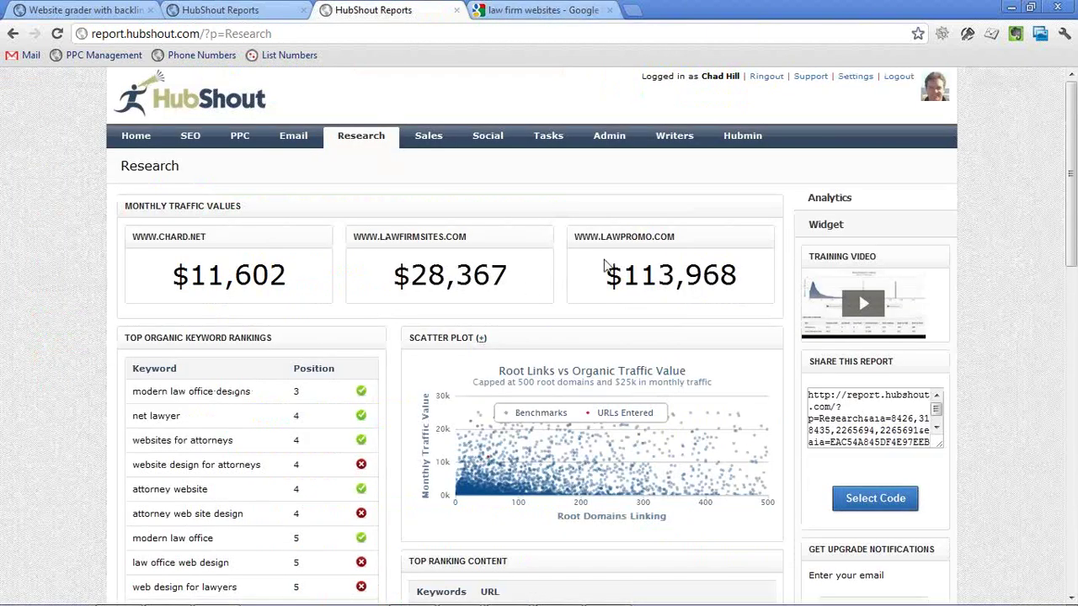
pyautogui.click(496, 10)
pyautogui.scroll(-3, 363, 249)
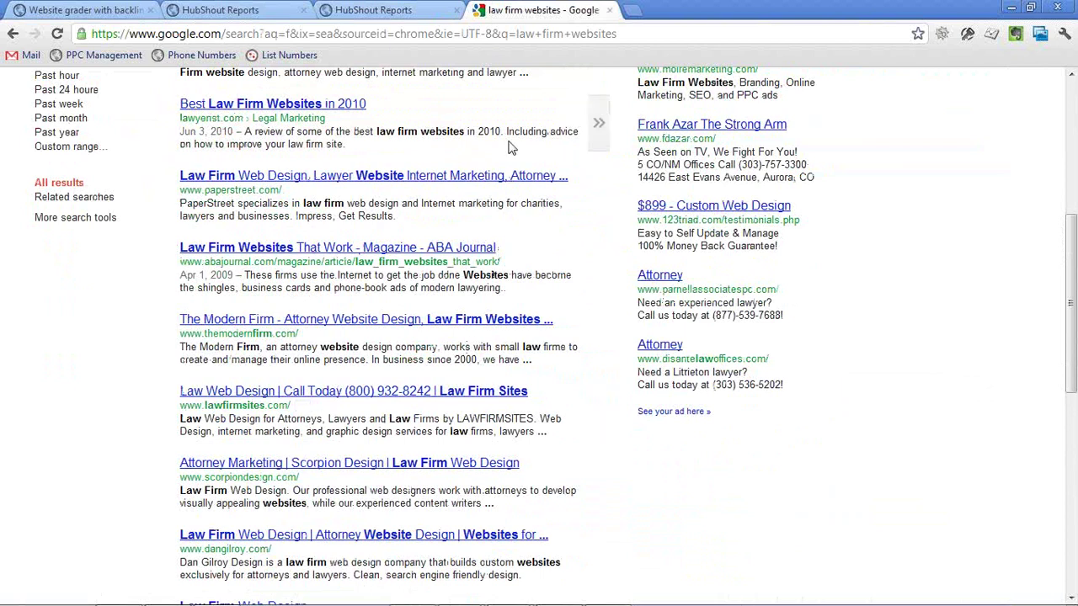
# Step: Return to the three-domain comparison report and scroll through its traffic values
pyautogui.click(377, 10)
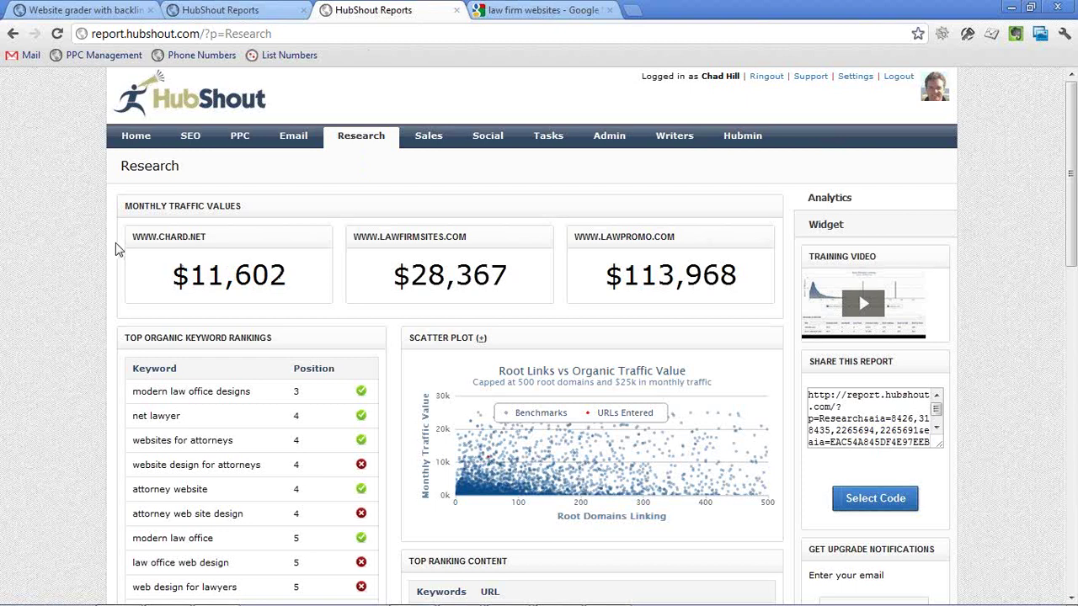
pyautogui.scroll(-3, 118, 249)
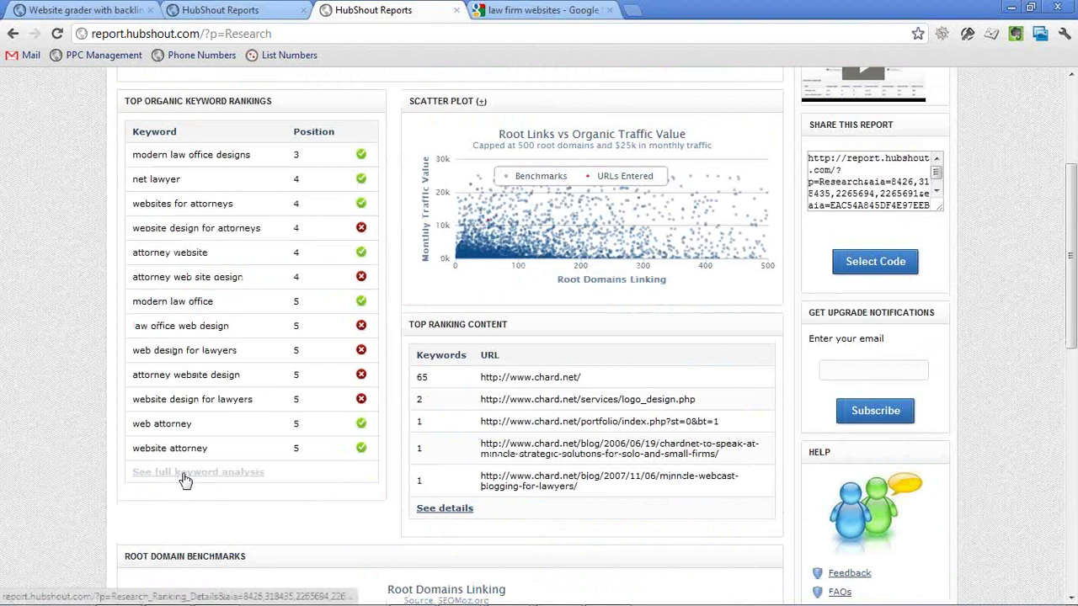
pyautogui.scroll(1, 193, 263)
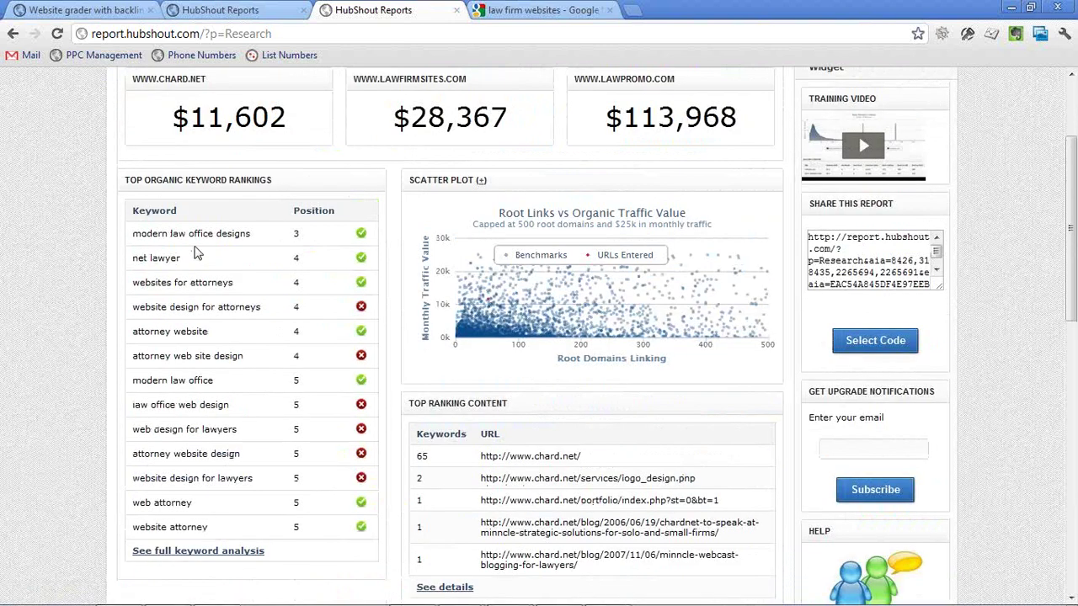
# Step: Open the Organic Ranking Keyword Analysis comparing chard.net with both competitors
pyautogui.click(226, 551)
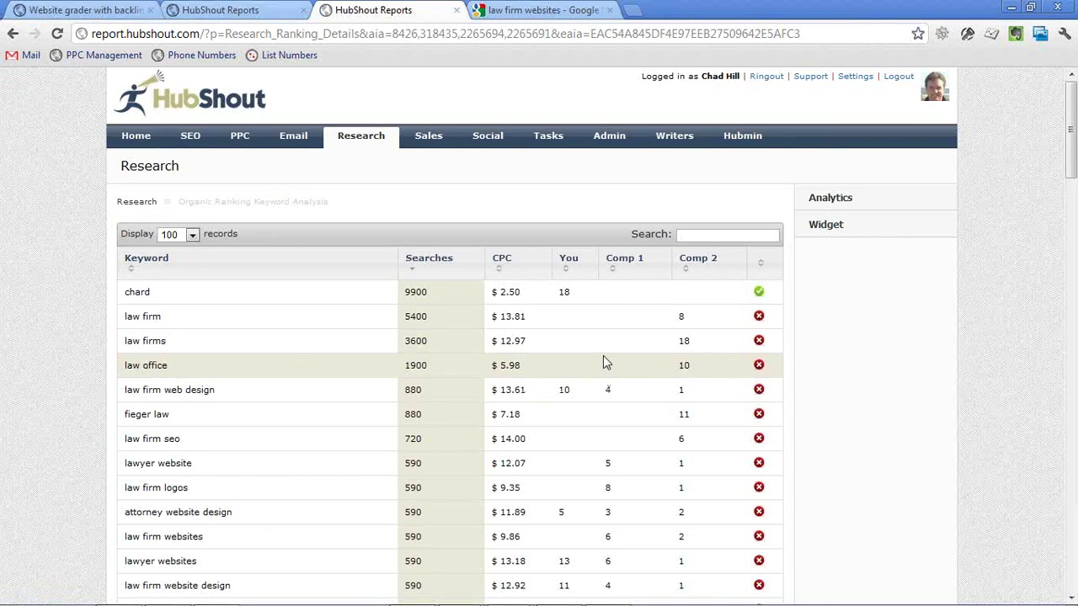
# Step: Sort the keyword table by Comp 2 ranking and scroll through the reordered keywords
pyautogui.click(699, 262)
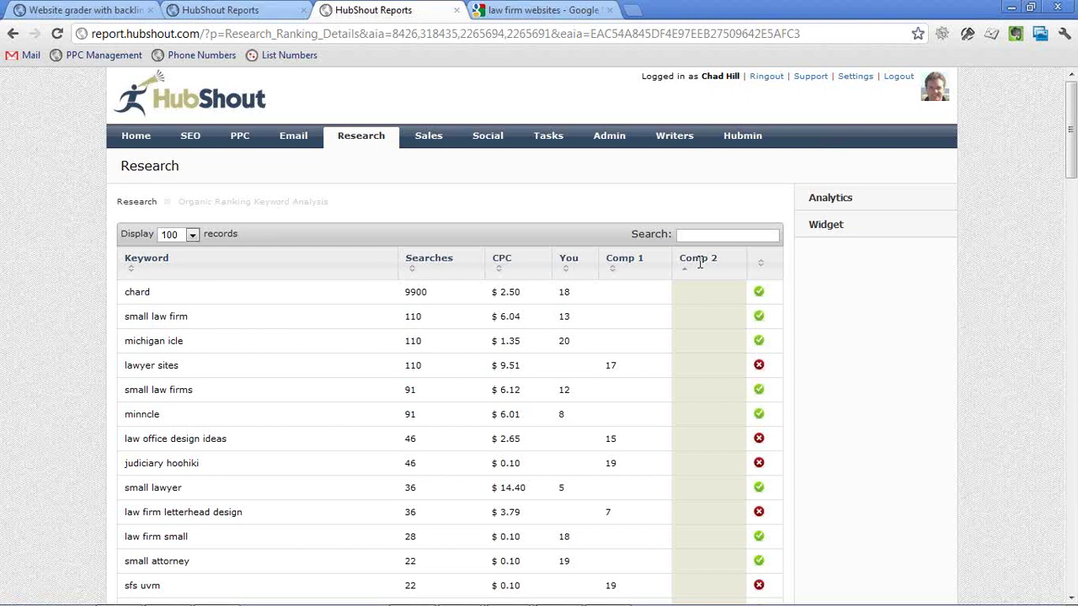
pyautogui.scroll(-5, 704, 307)
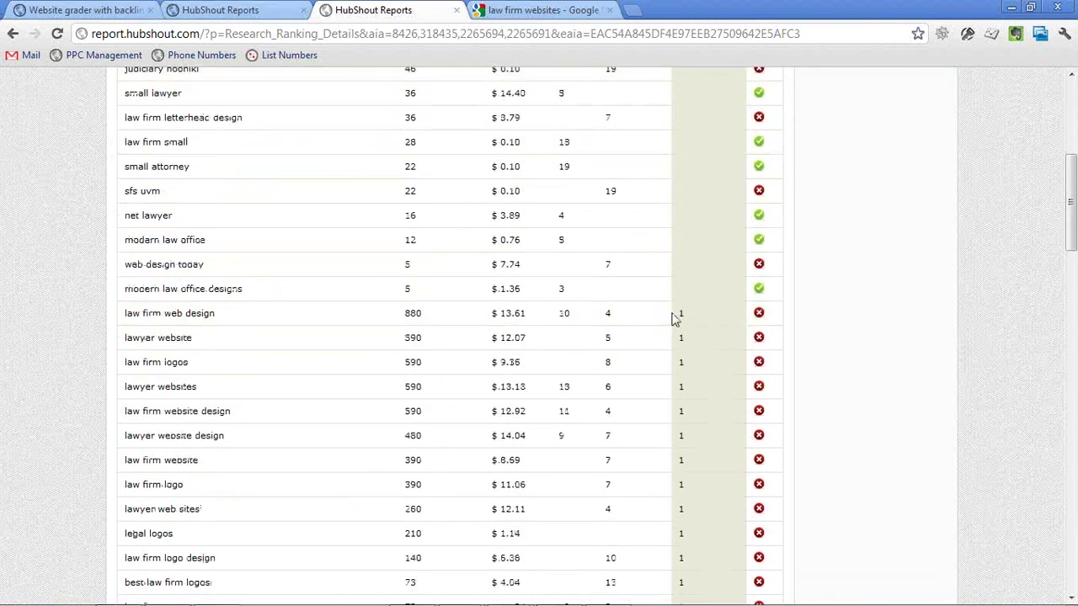
pyautogui.scroll(-1, 678, 318)
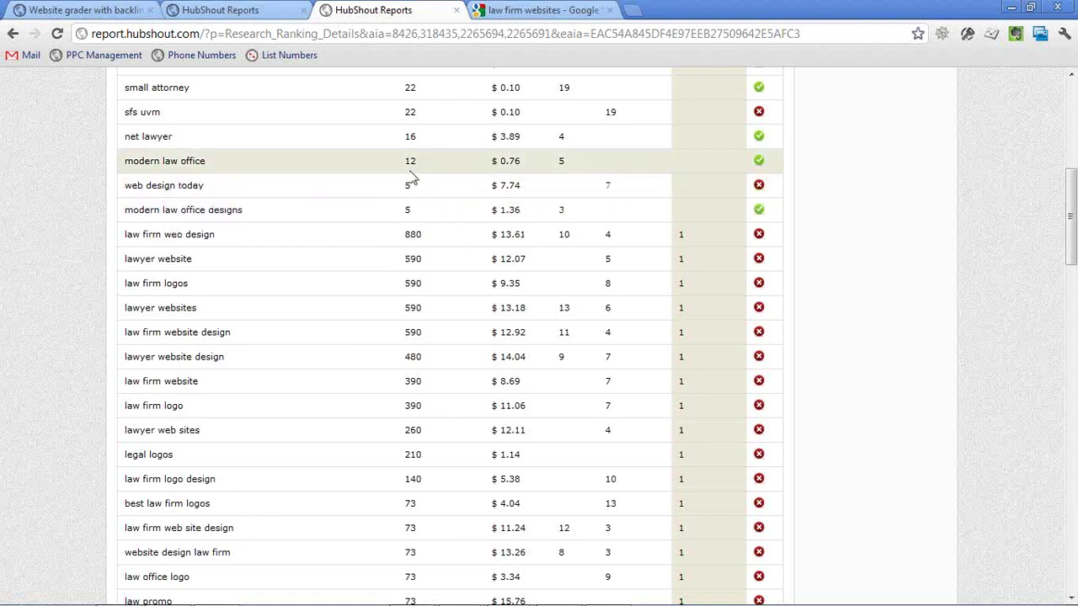
pyautogui.scroll(-3, 412, 177)
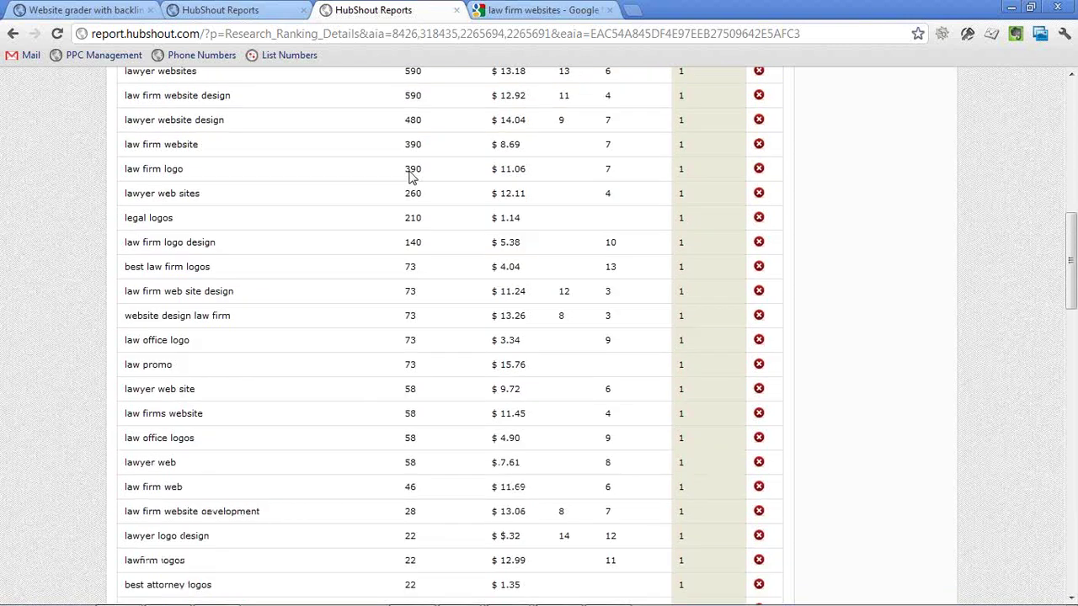
pyautogui.scroll(-7, 411, 175)
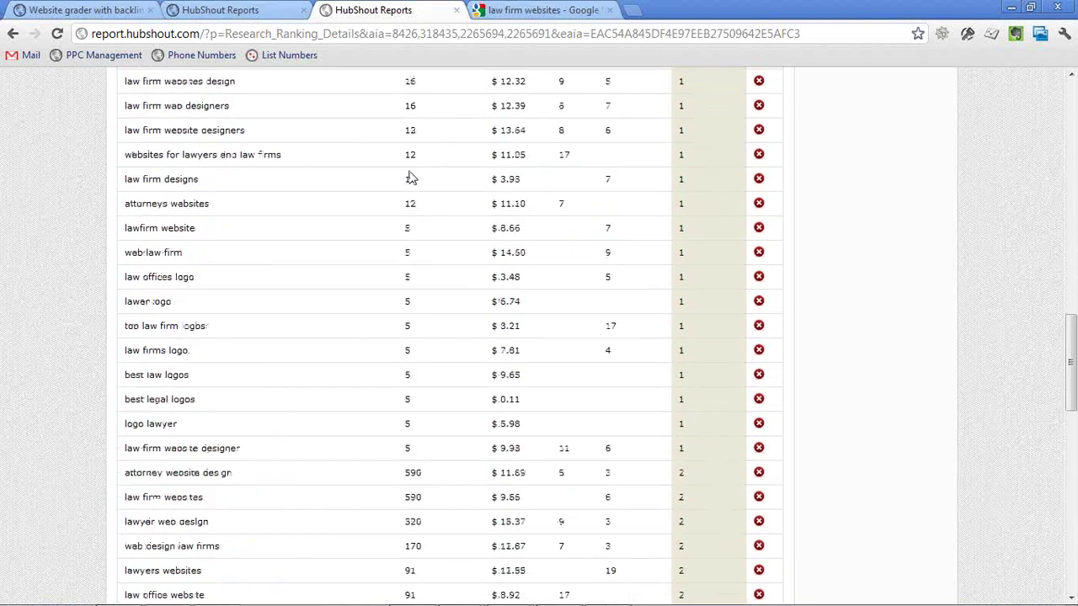
pyautogui.scroll(-3, 411, 177)
pyautogui.scroll(-1, 410, 177)
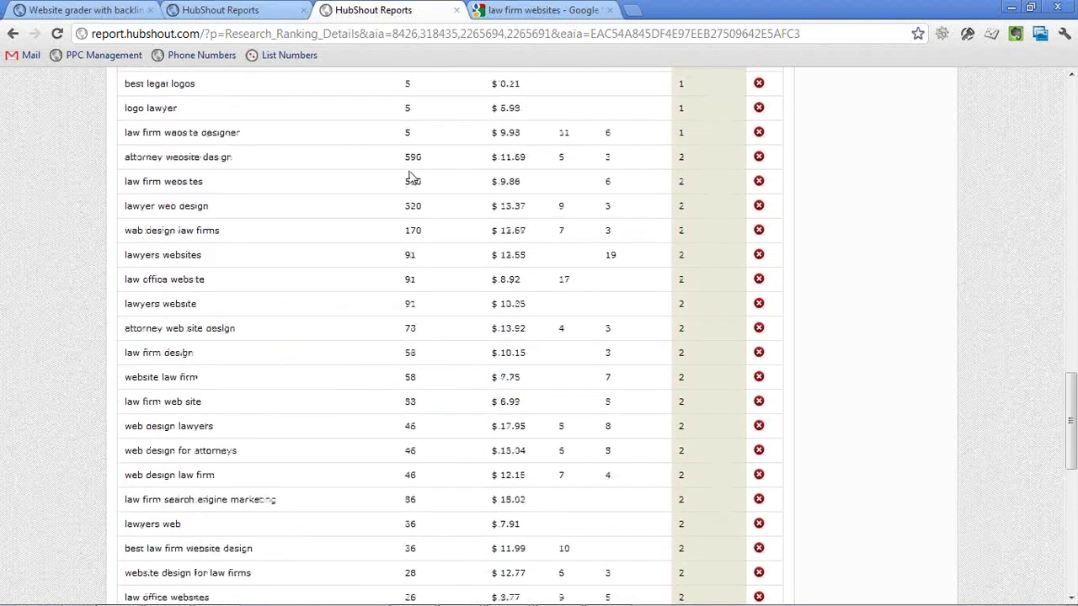
pyautogui.scroll(15, 411, 179)
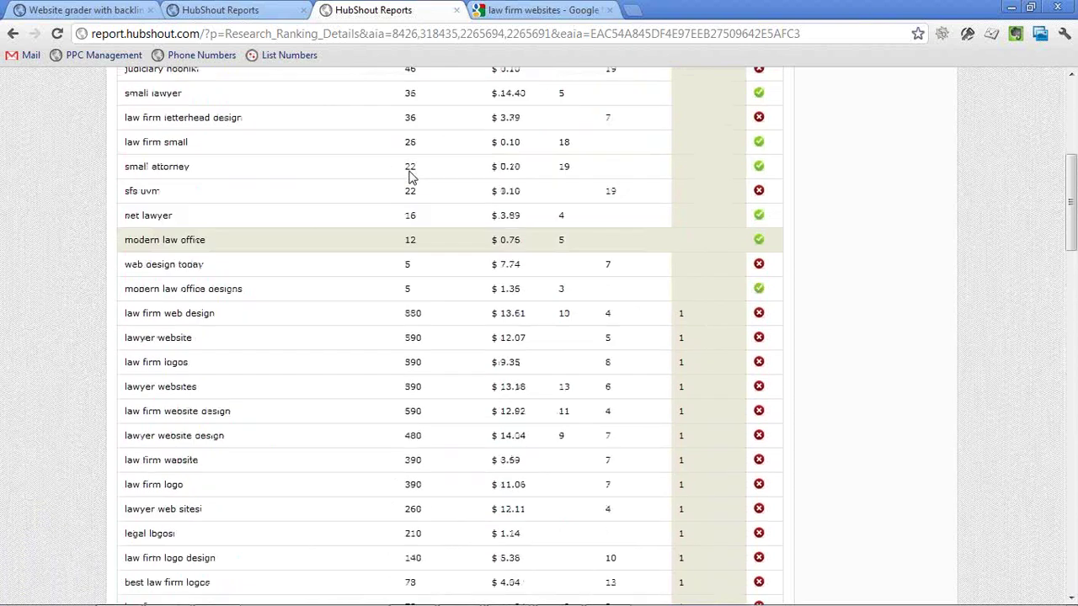
# Step: Go back via the Research breadcrumb to the three-domain traffic overview
pyautogui.click(139, 204)
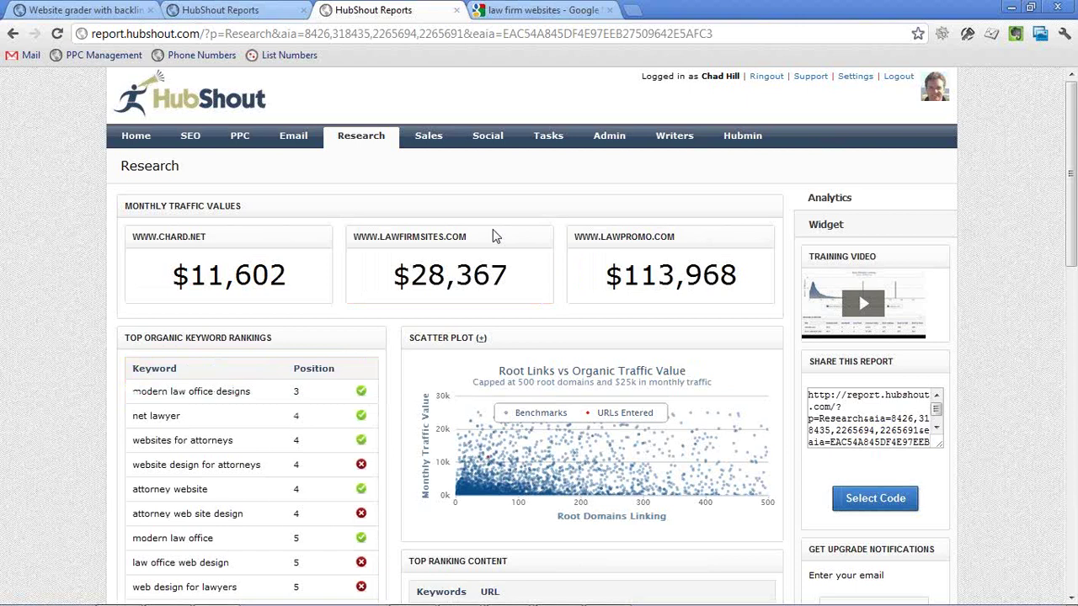
pyautogui.scroll(-4, 492, 229)
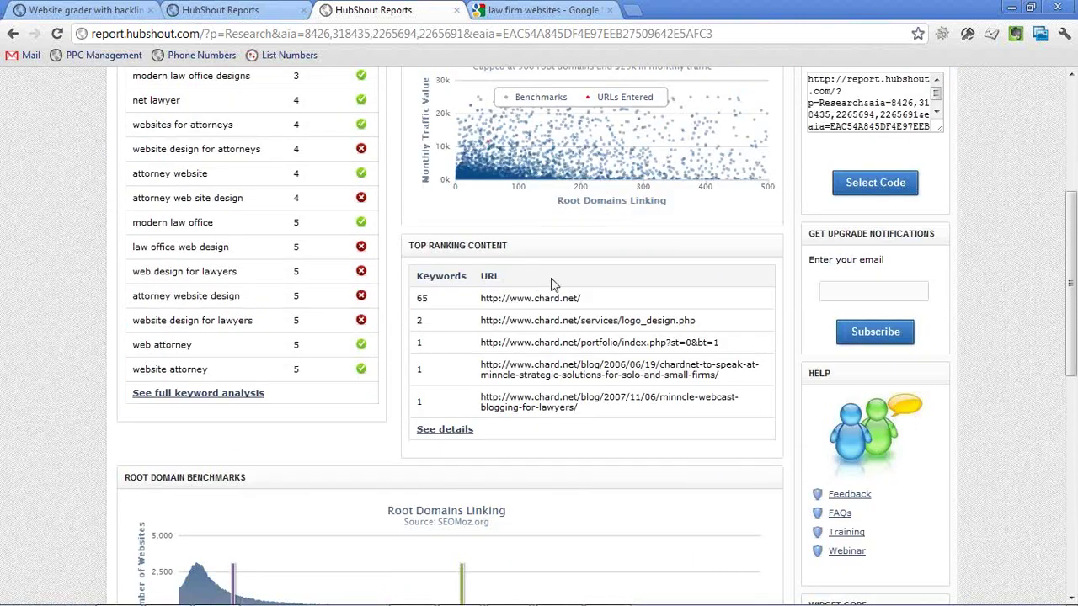
pyautogui.scroll(-4, 598, 364)
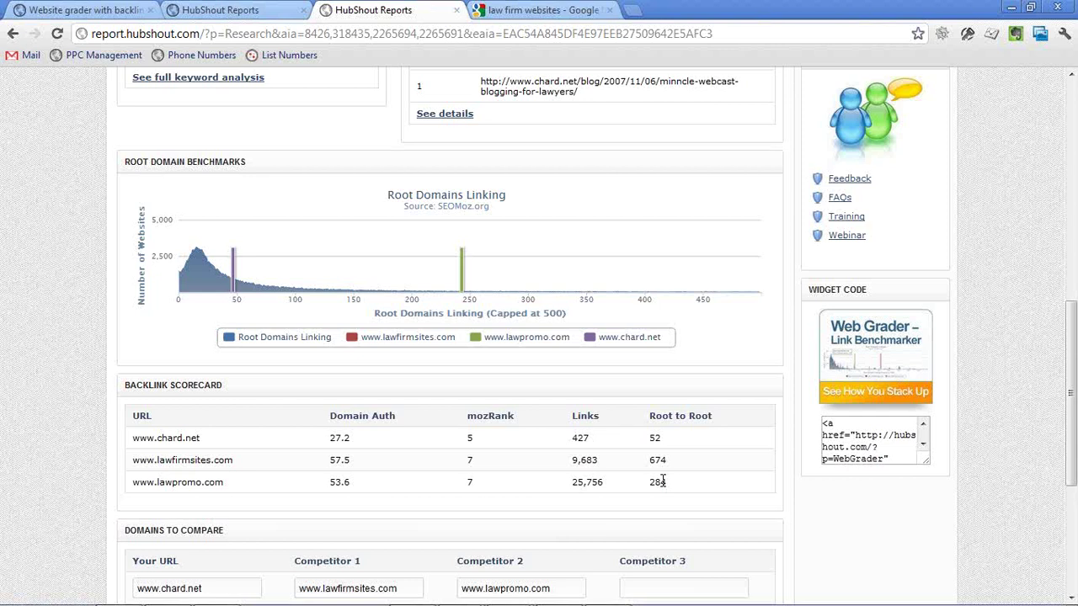
pyautogui.scroll(-4, 662, 481)
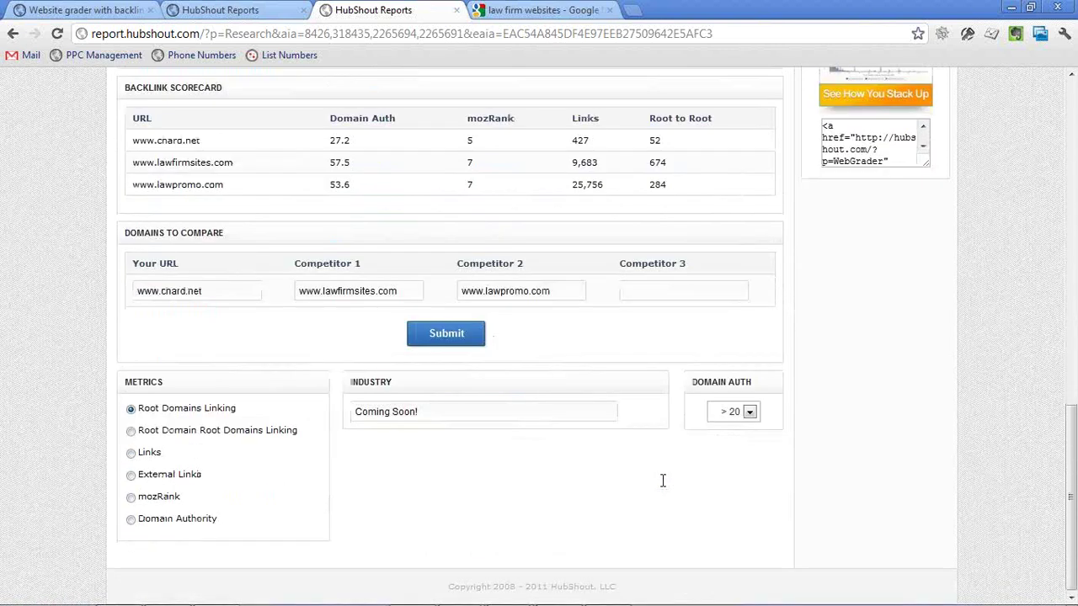
pyautogui.scroll(9, 662, 480)
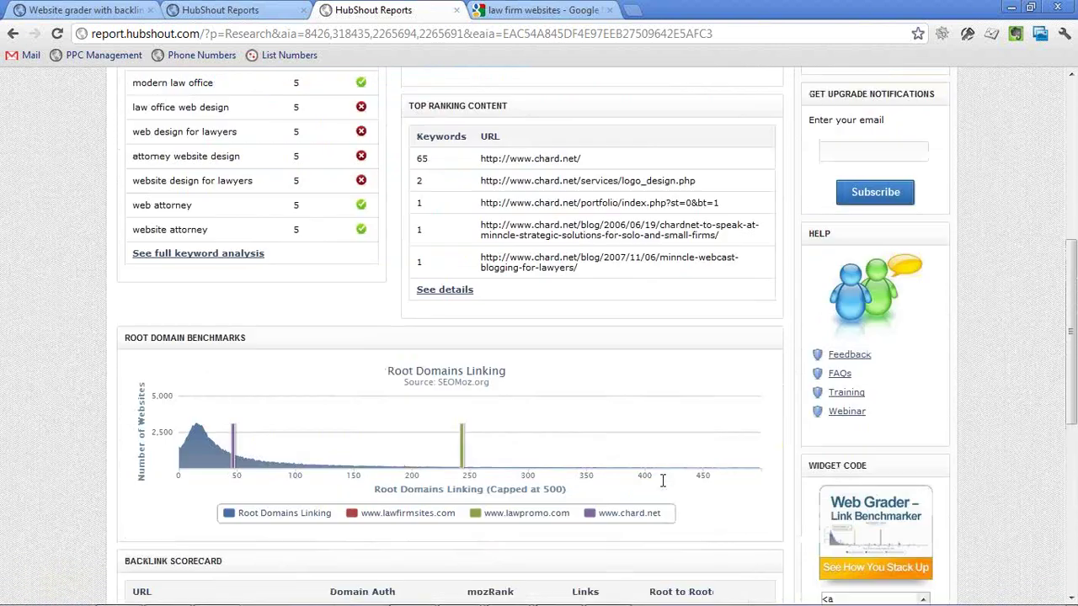
pyautogui.scroll(5, 662, 481)
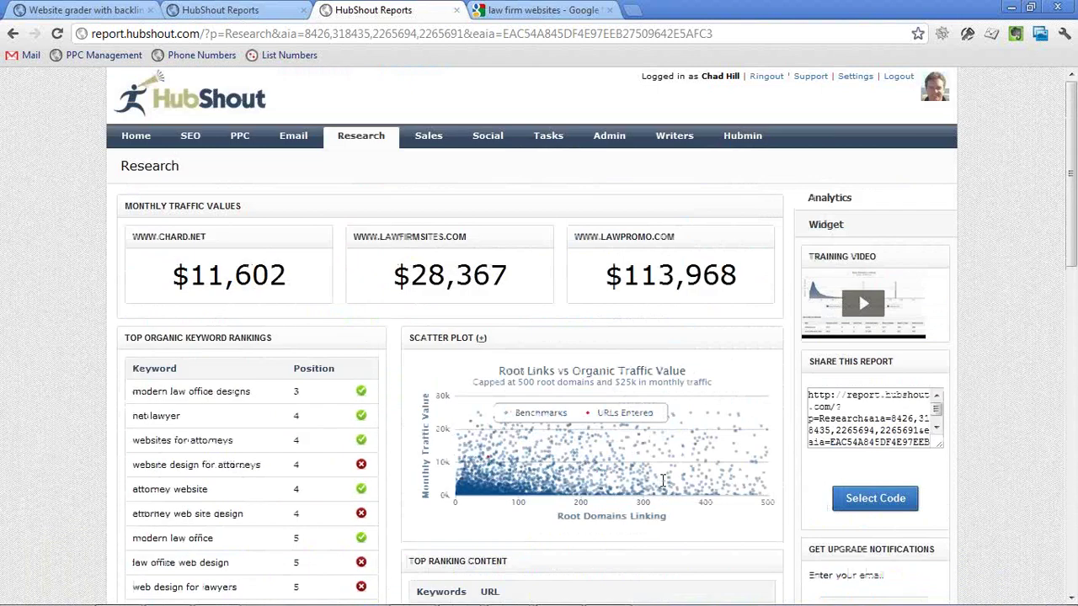
pyautogui.scroll(-2, 662, 481)
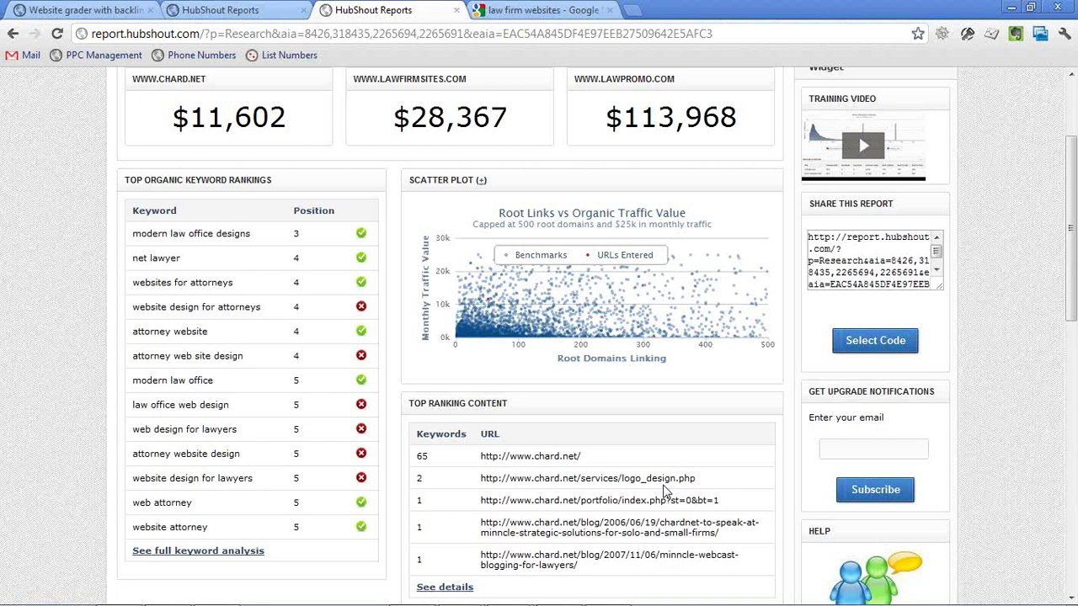
pyautogui.scroll(3, 662, 491)
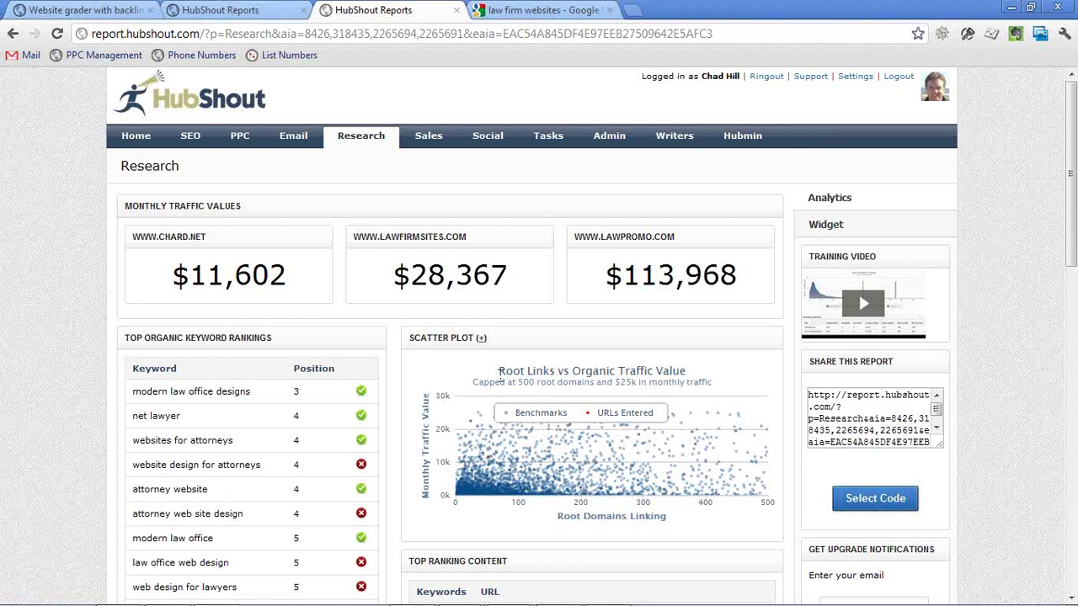
# Step: Select the report URL in the Share This Report box
pyautogui.click(821, 409)
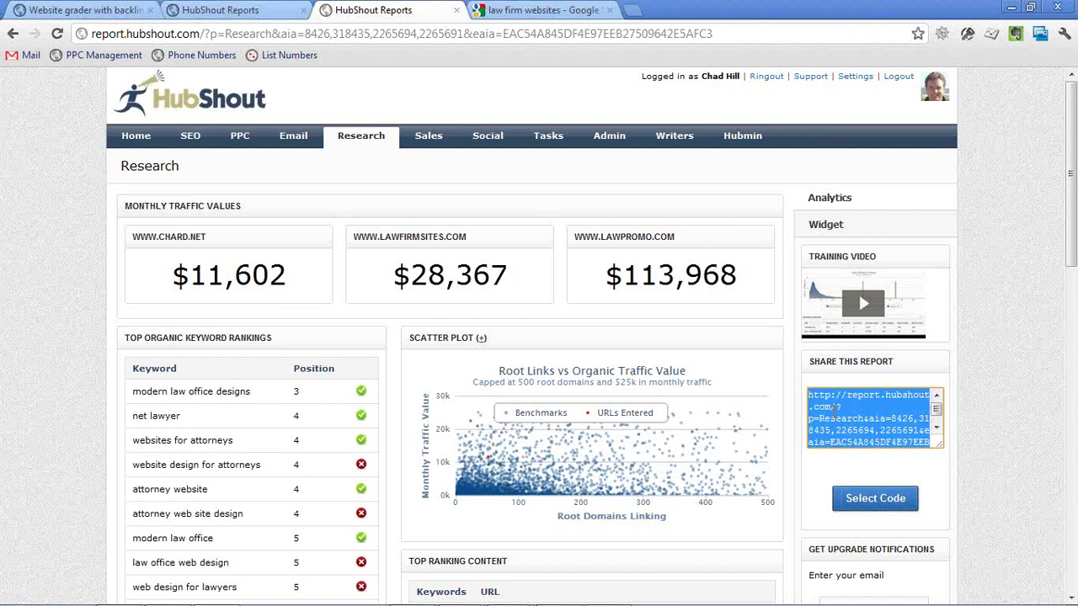
# Step: Switch to the 'Website grader with backlinks' tab showing the Link Benchmarker domain box
pyautogui.click(245, 10)
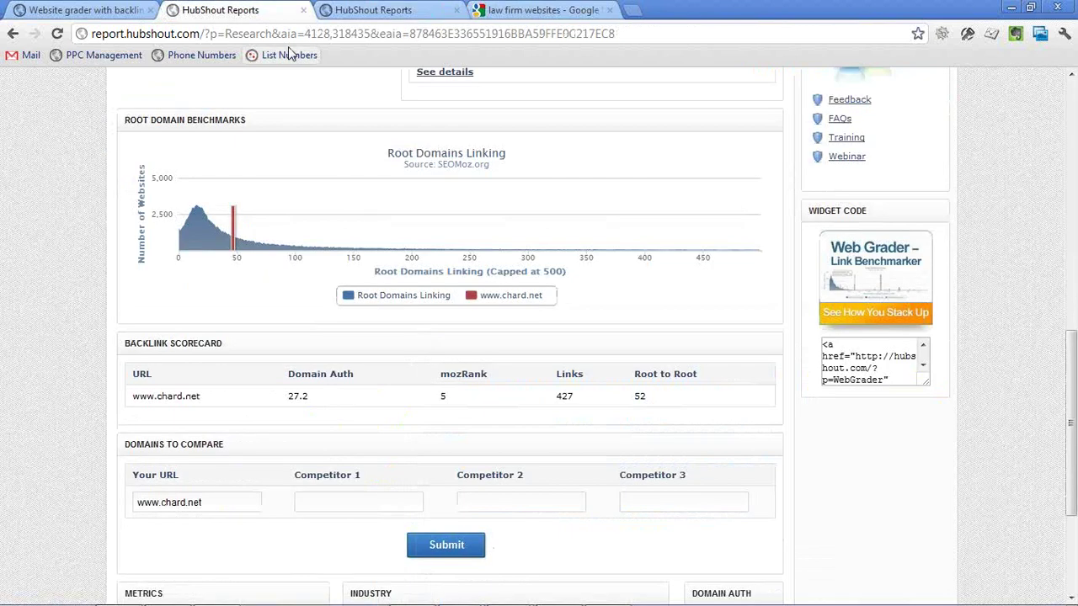
pyautogui.click(33, 12)
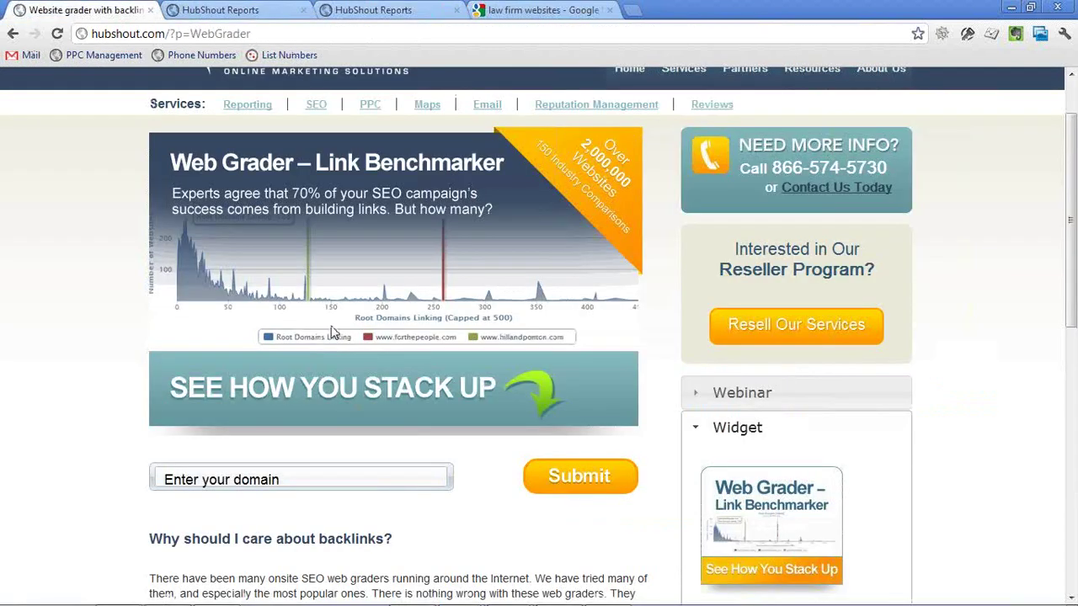
pyautogui.scroll(-2, 334, 333)
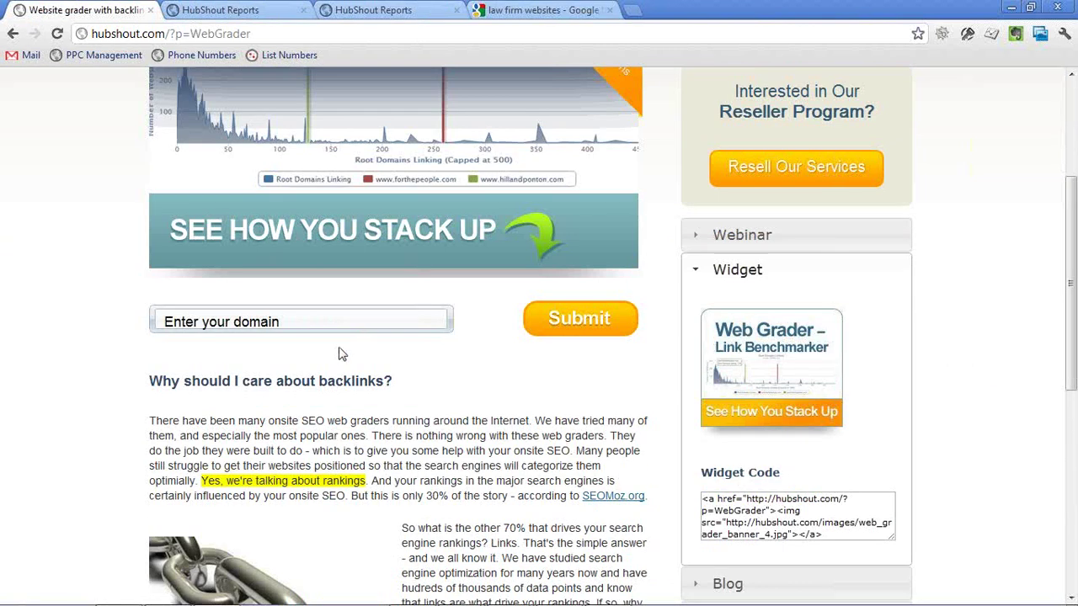
pyautogui.scroll(1, 519, 471)
pyautogui.scroll(2, 520, 471)
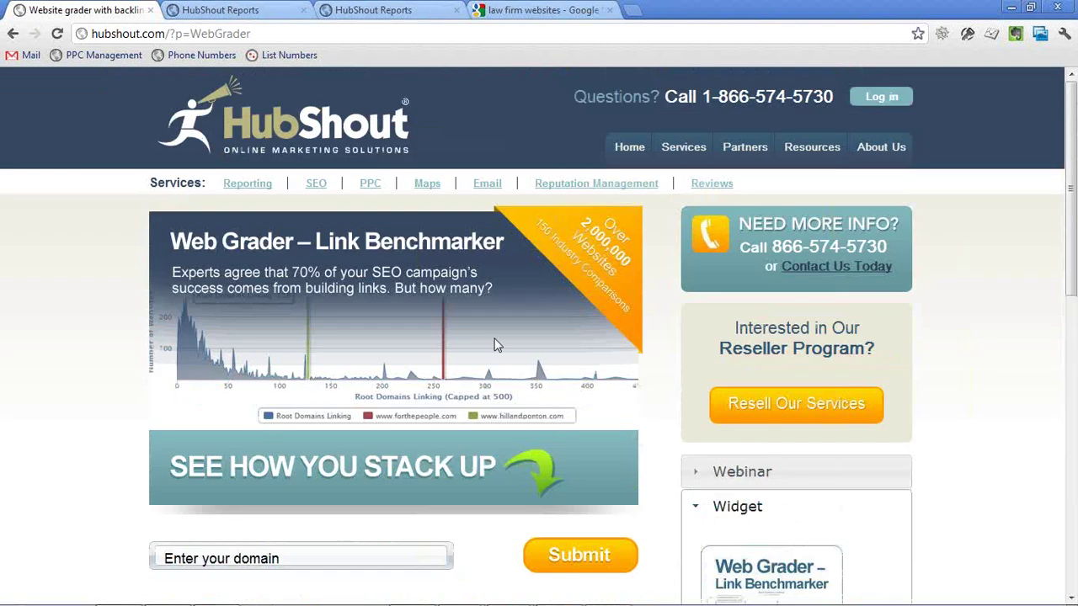
# Step: Switch to the third HubShout Reports tab with the chard.net, lawfirmsites.com and lawpromo.com report
pyautogui.click(403, 13)
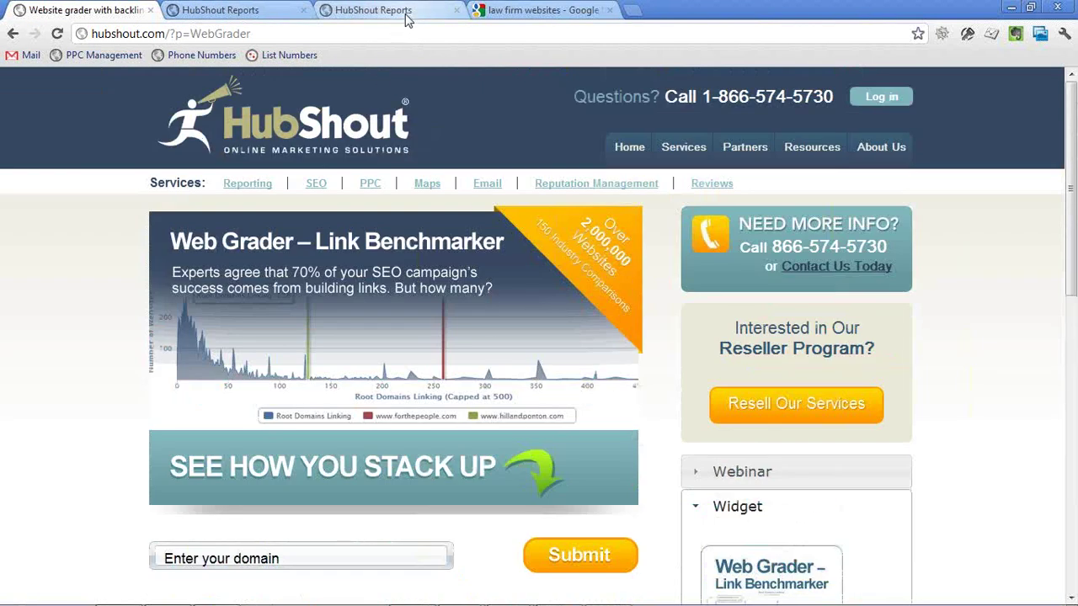